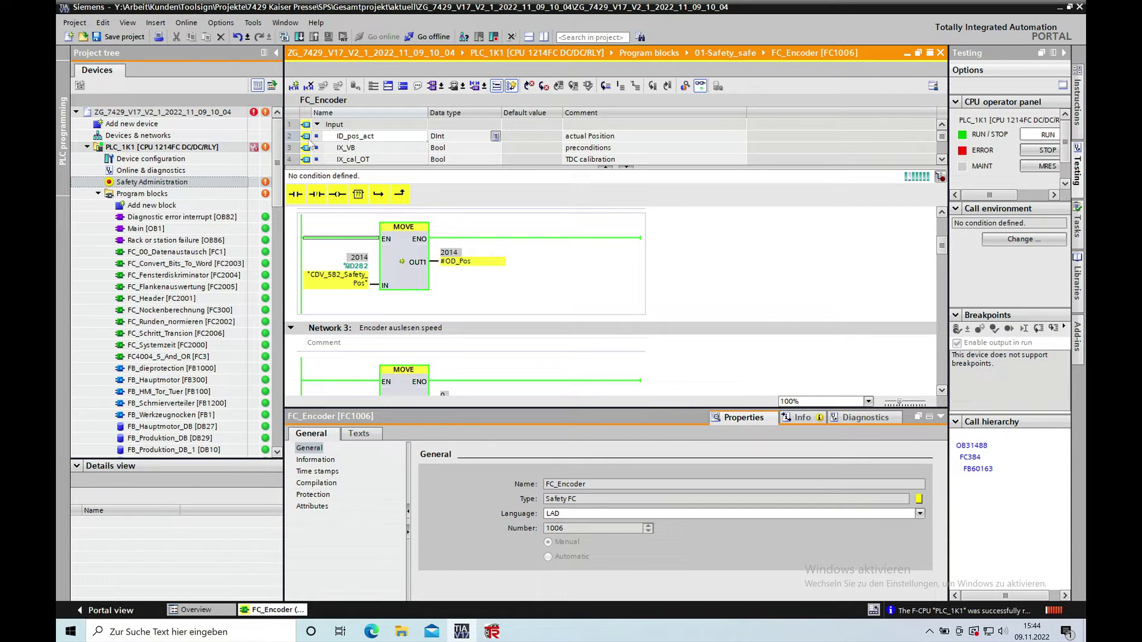
- From the PLC's device configuration, open the device view of encoder Geber_Leitwelle [CD_582_-EPN]
left_click(173, 160)
left_click(172, 159)
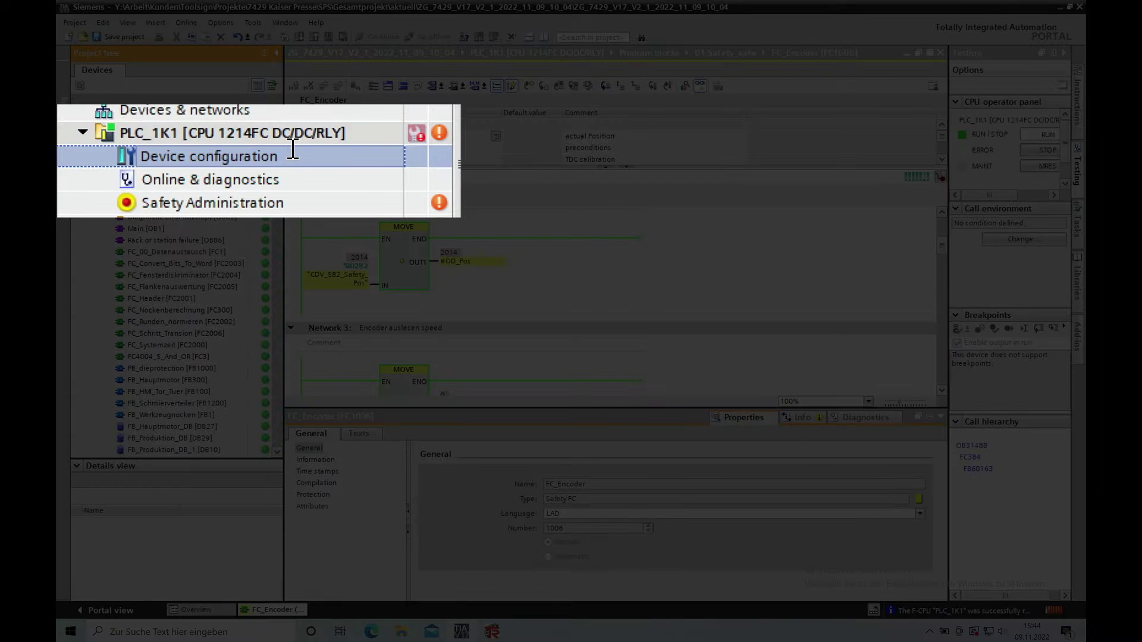
double_click(293, 153)
left_click(331, 185)
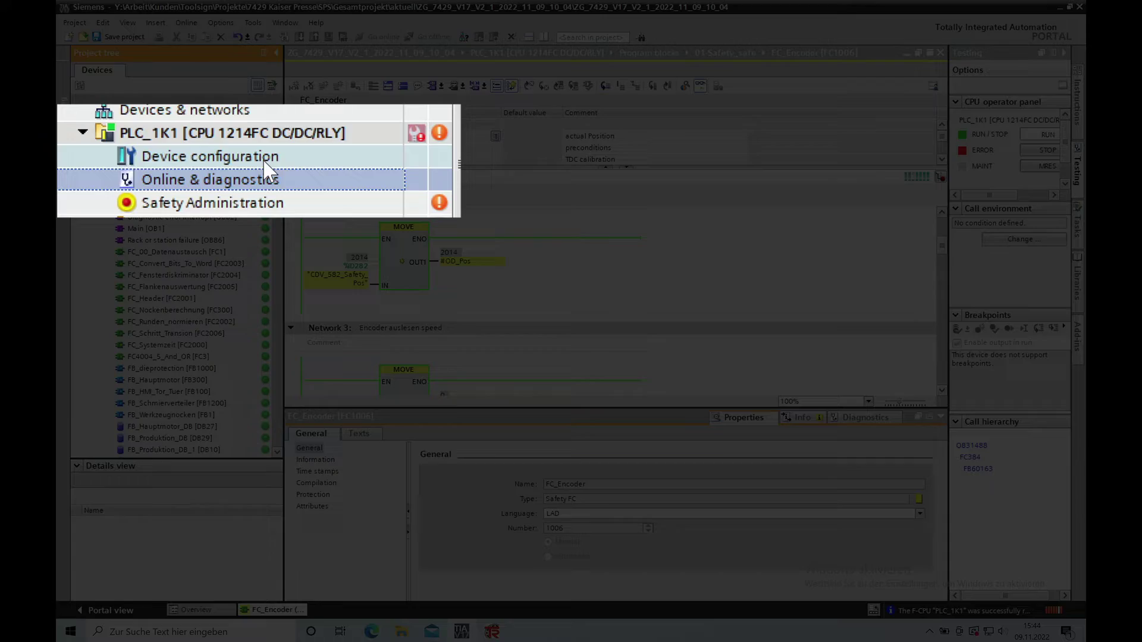
left_click(268, 156)
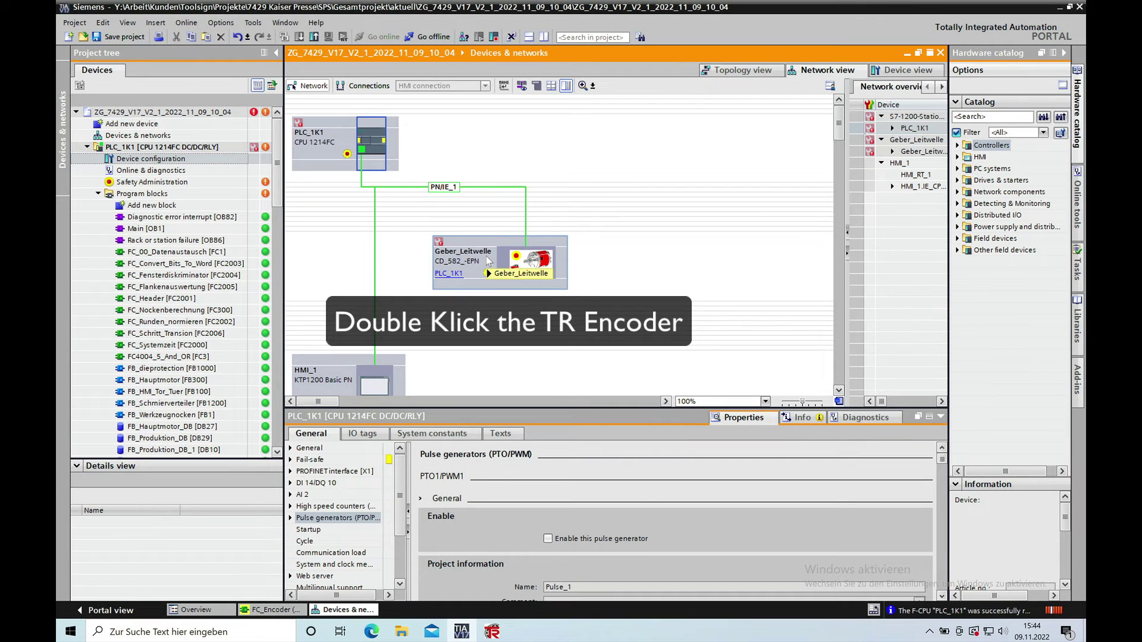
double_click(487, 258)
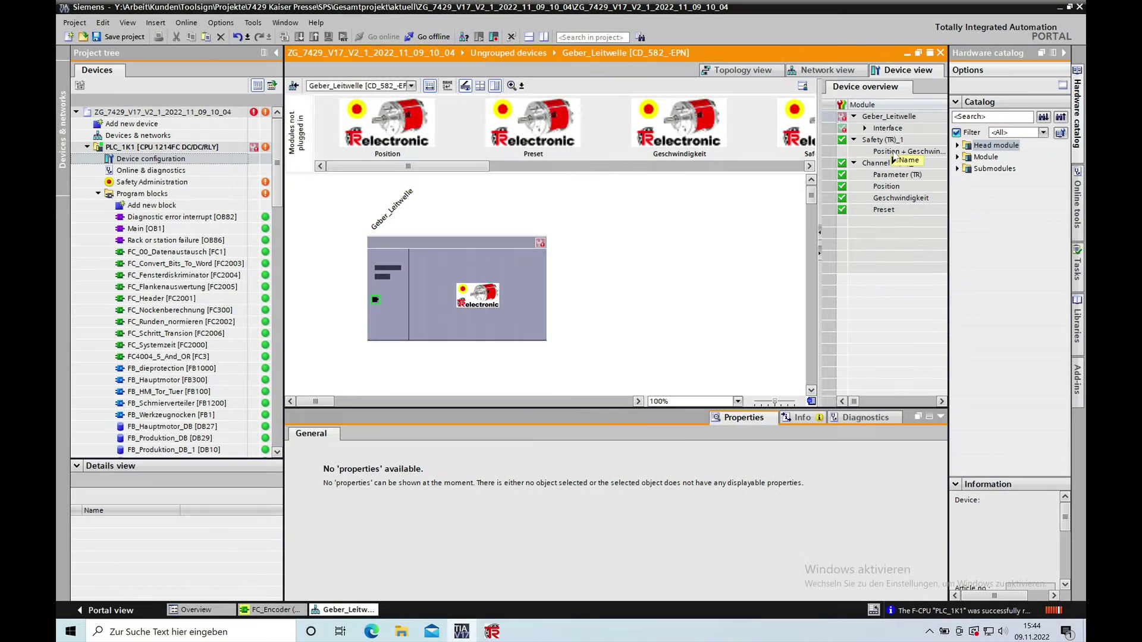
- Display the Position + Geschwindigkeit module's TR iParameters: measuring range 3600, integration time 100, window 1000
double_click(894, 153)
key("Escape")
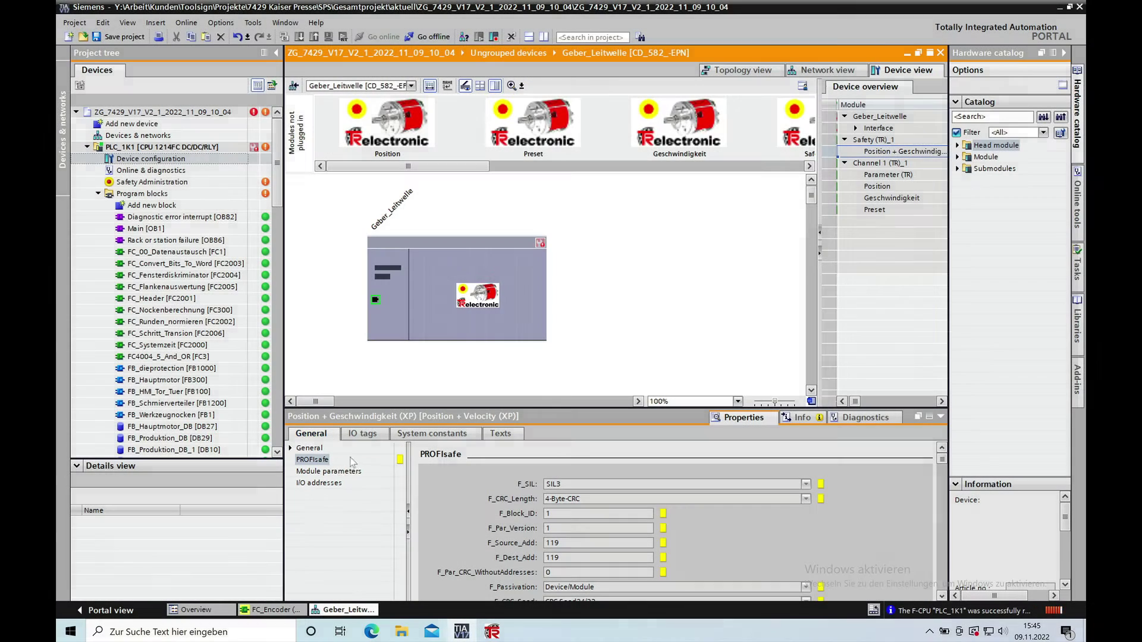
left_click(329, 471)
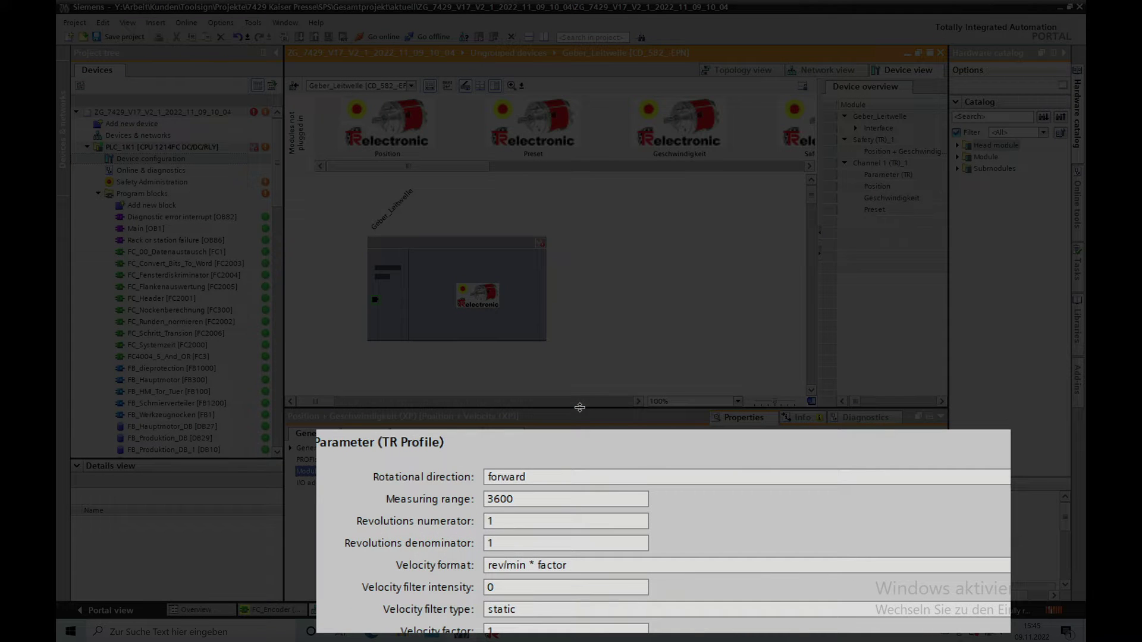
left_click_drag(580, 409, 578, 370)
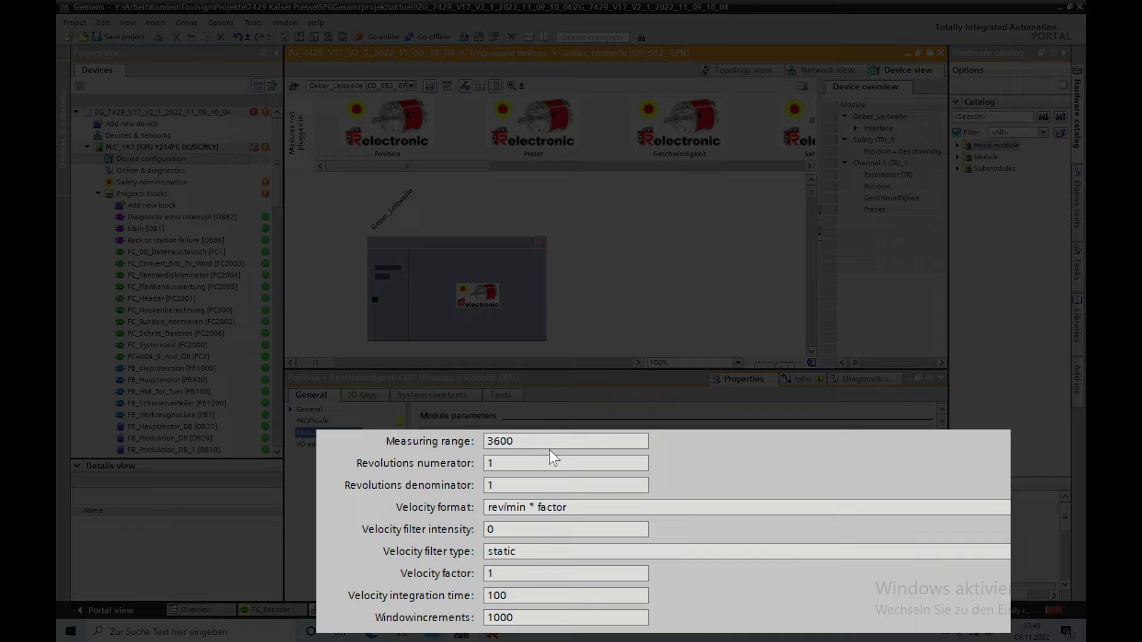
left_click(499, 441)
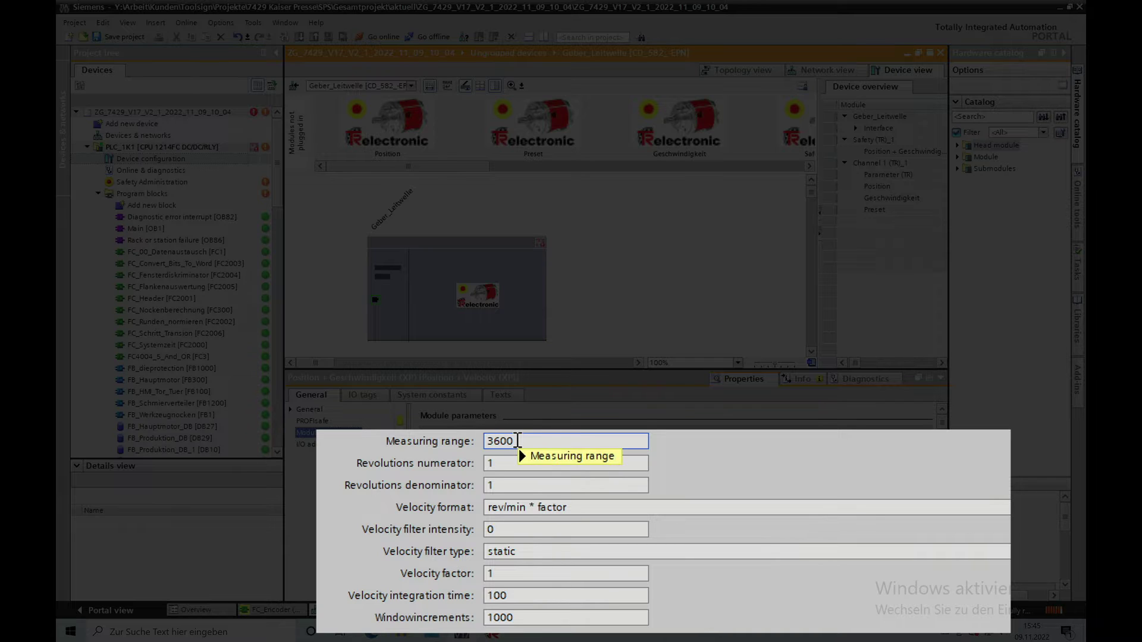
mouse_move(517, 441)
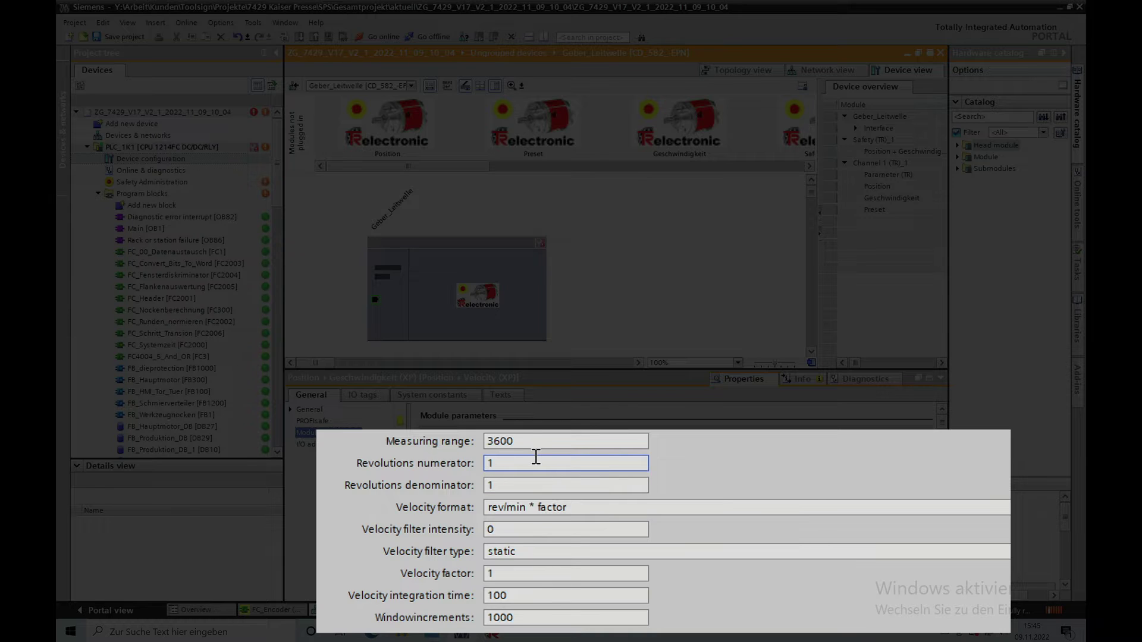
left_click(514, 487)
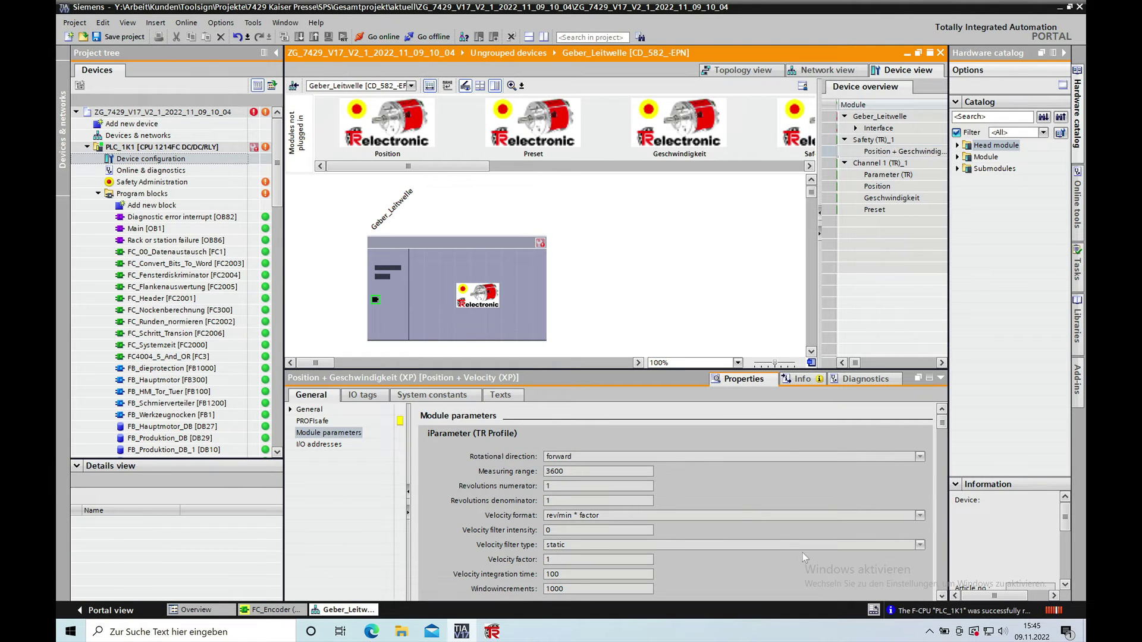
left_click(941, 595)
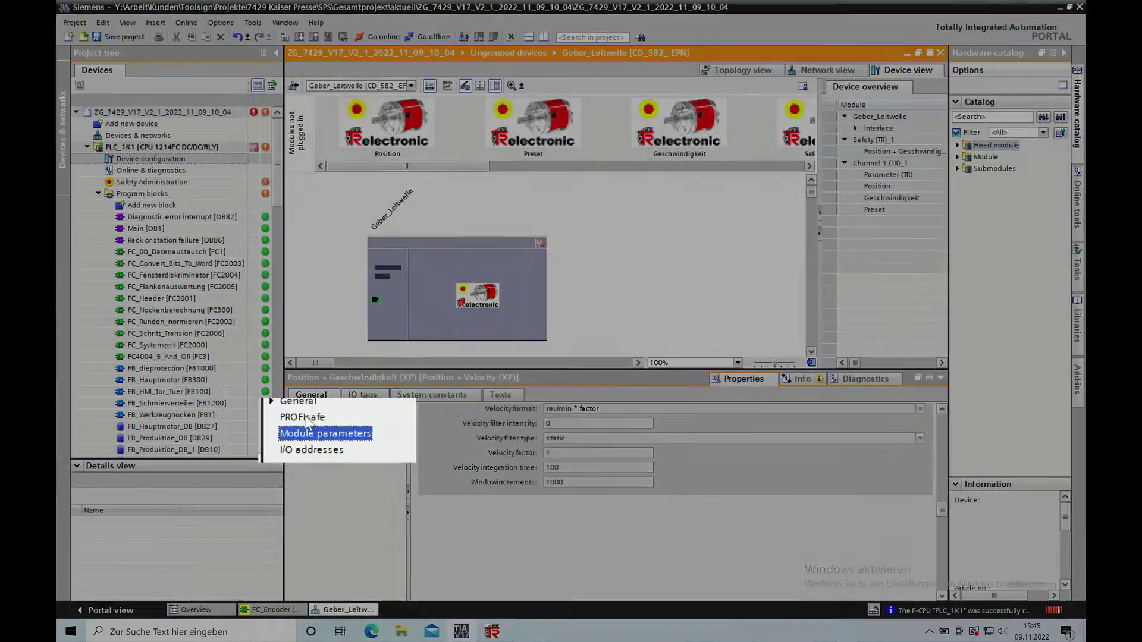
- Show the module's PROFIsafe settings down to F_iPar_CRC 3474ADBC and F_Par_CRC 62193
left_click(313, 421)
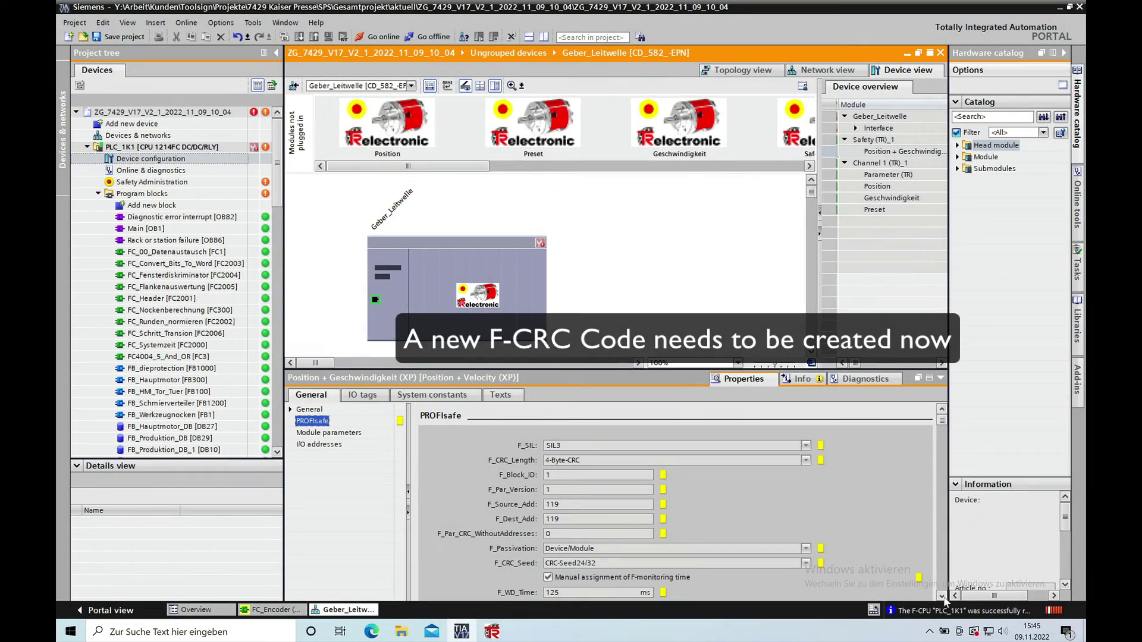
left_click(942, 596)
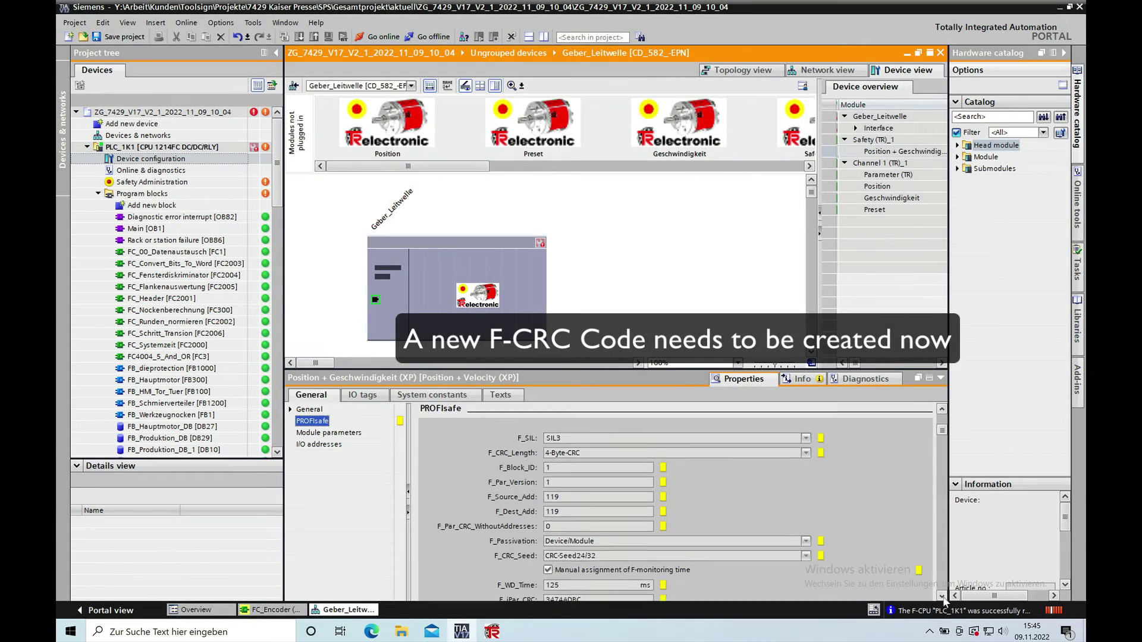
left_click(942, 596)
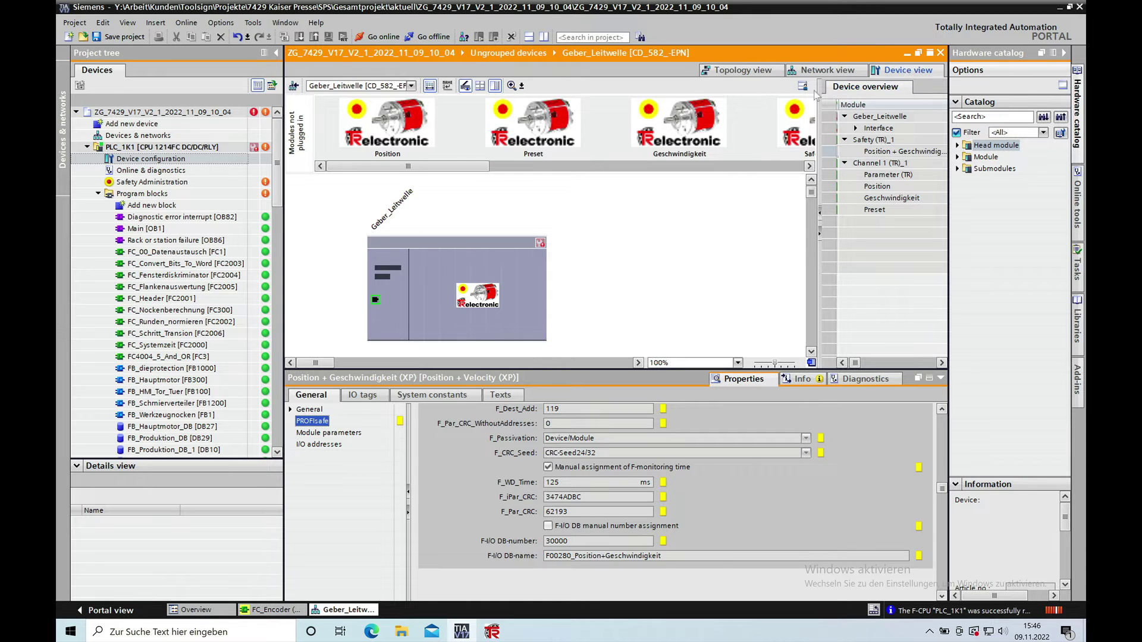
- Launch the TR Electronic TCI Device Tool for the Geber_Leitwelle encoder via Start device tool
left_click(482, 265)
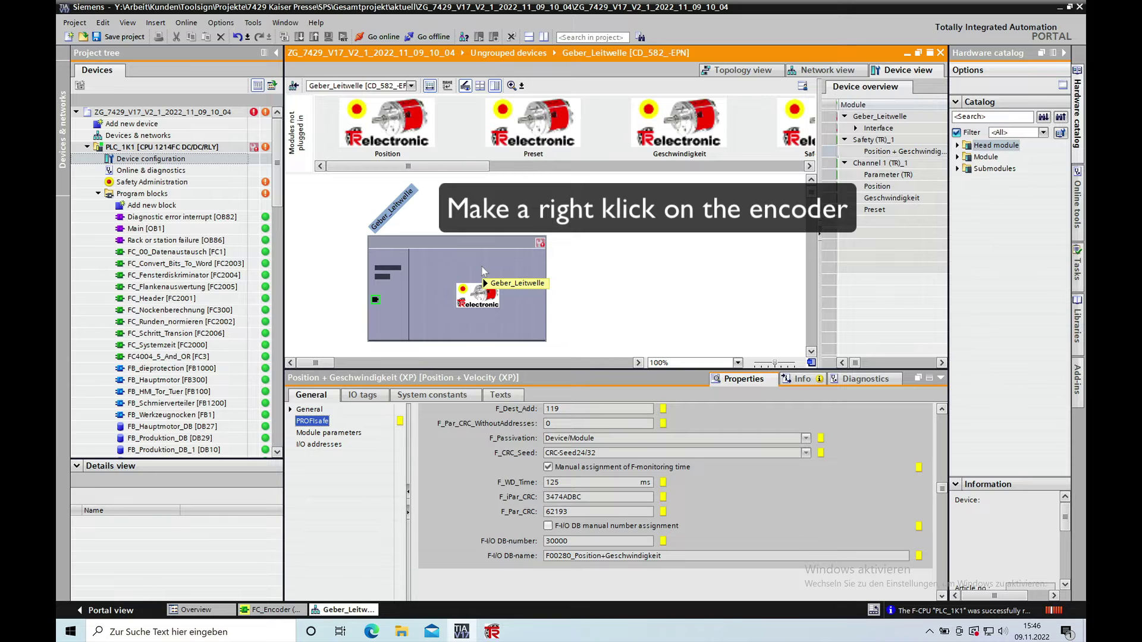
right_click(483, 267)
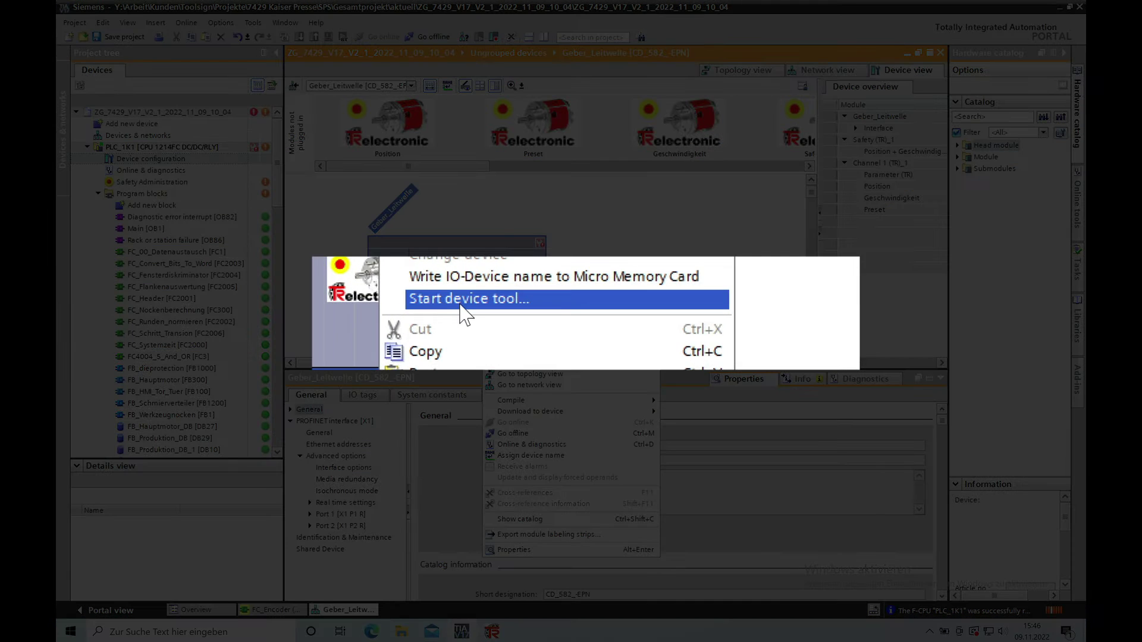
left_click(463, 299)
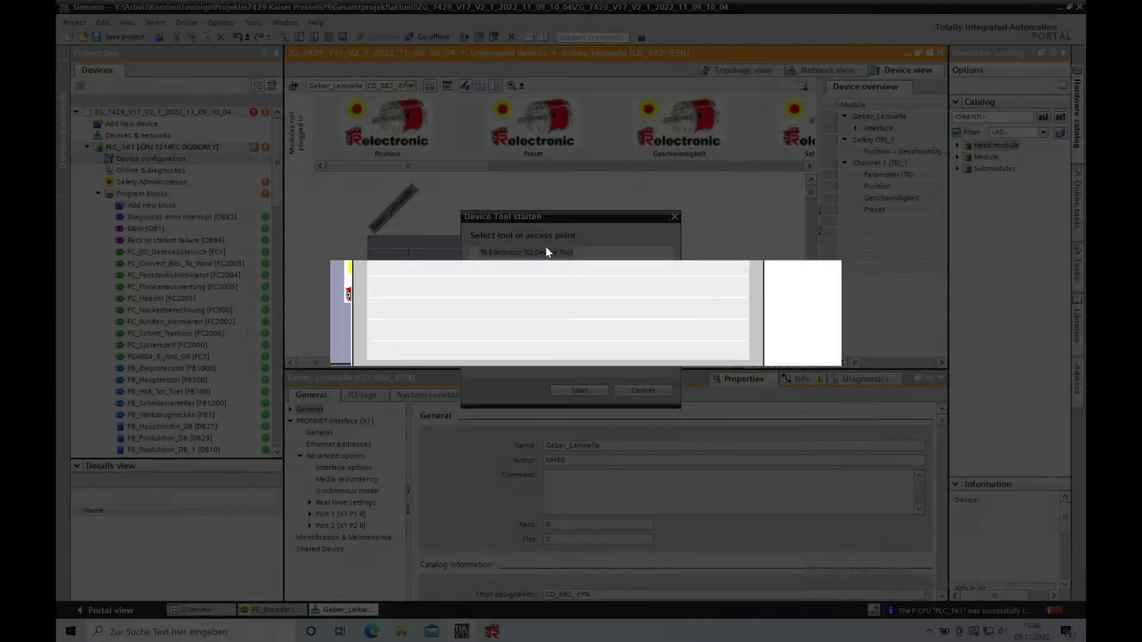
left_click(546, 252)
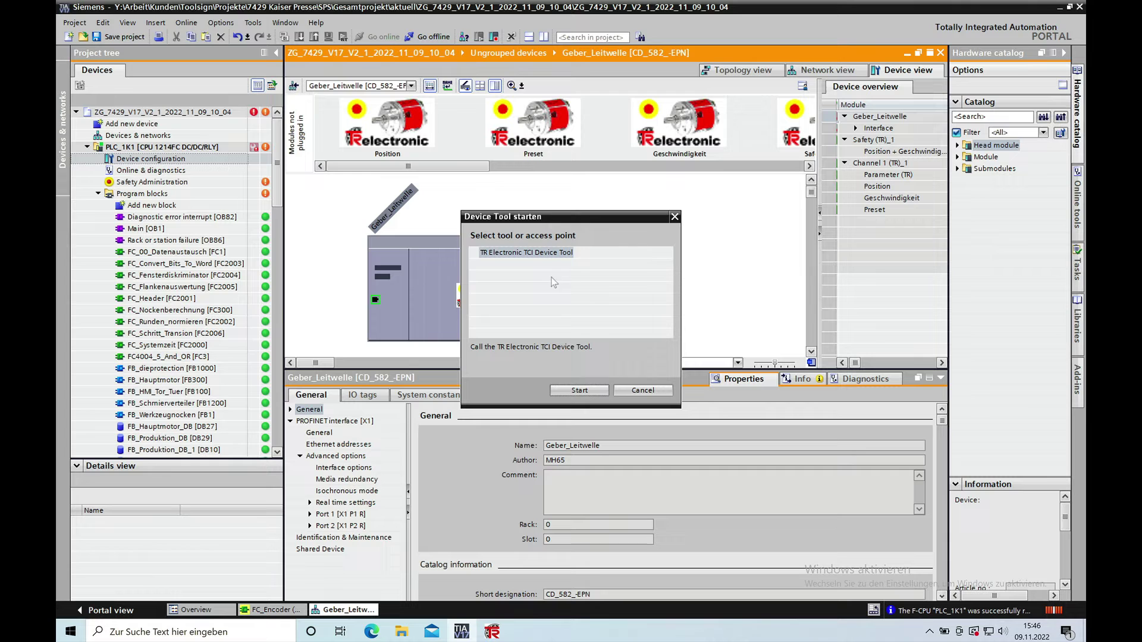
left_click(542, 255)
- Generate the F_iPar_CRC in HEX (0x3474ADBC), copy 3474ADBC without the prefix, and close the tool
left_click(580, 391)
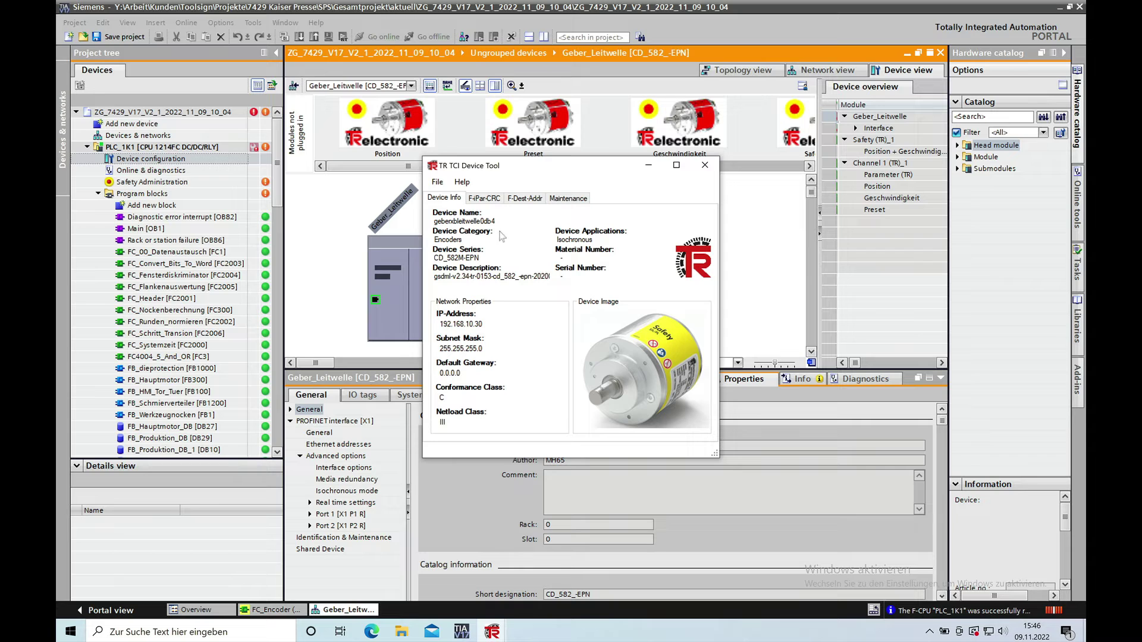
left_click(486, 199)
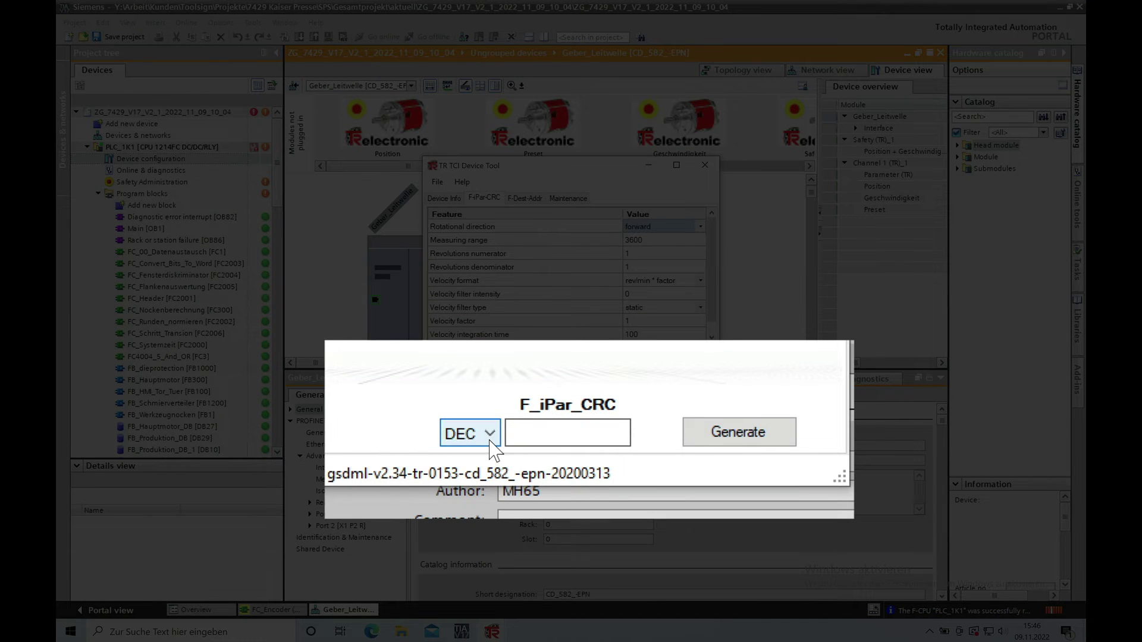
left_click(490, 451)
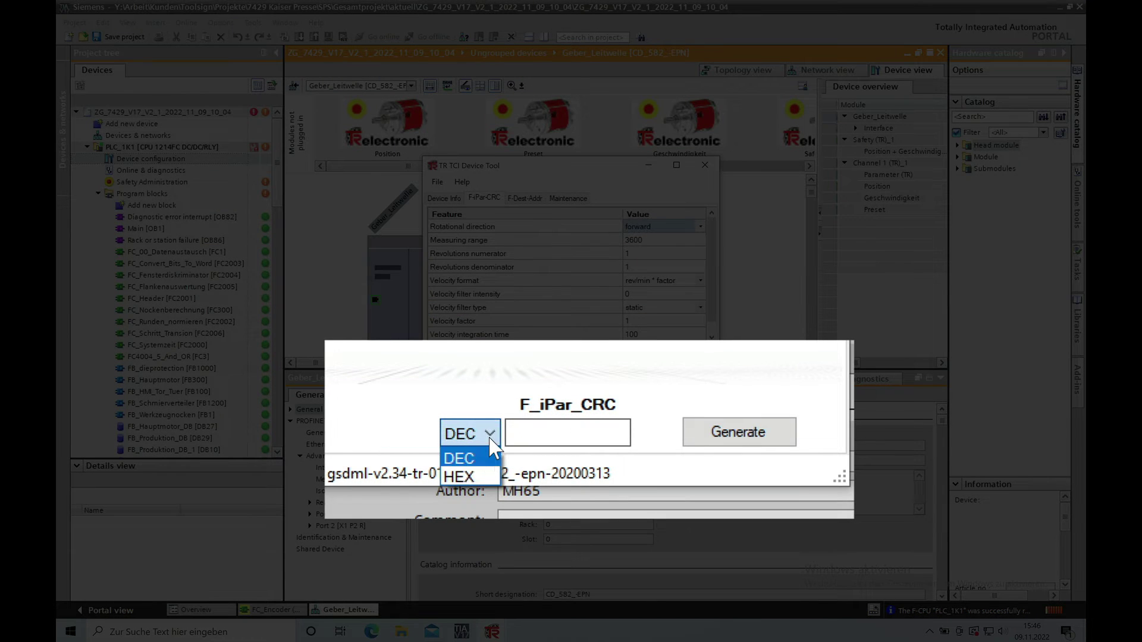
left_click(459, 476)
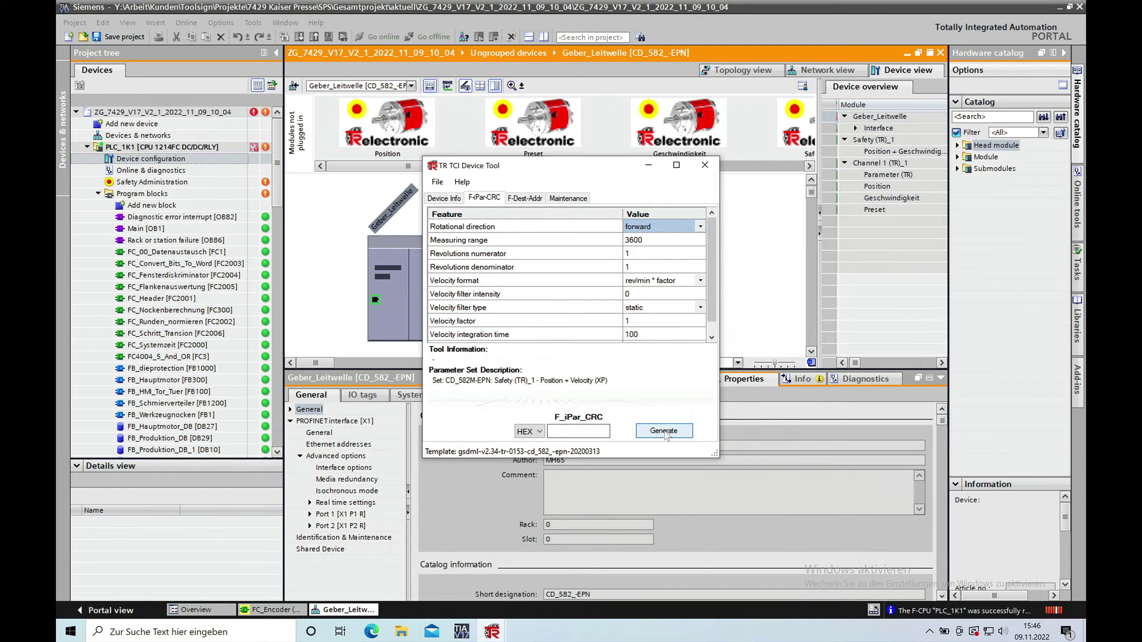
left_click(665, 435)
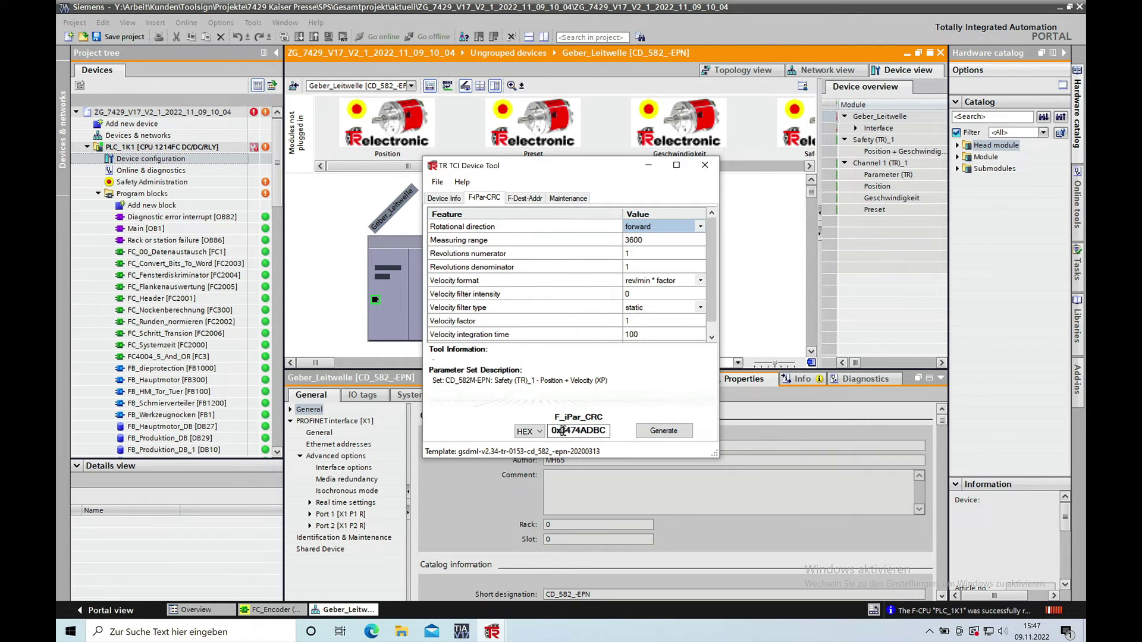
left_click_drag(562, 430, 609, 429)
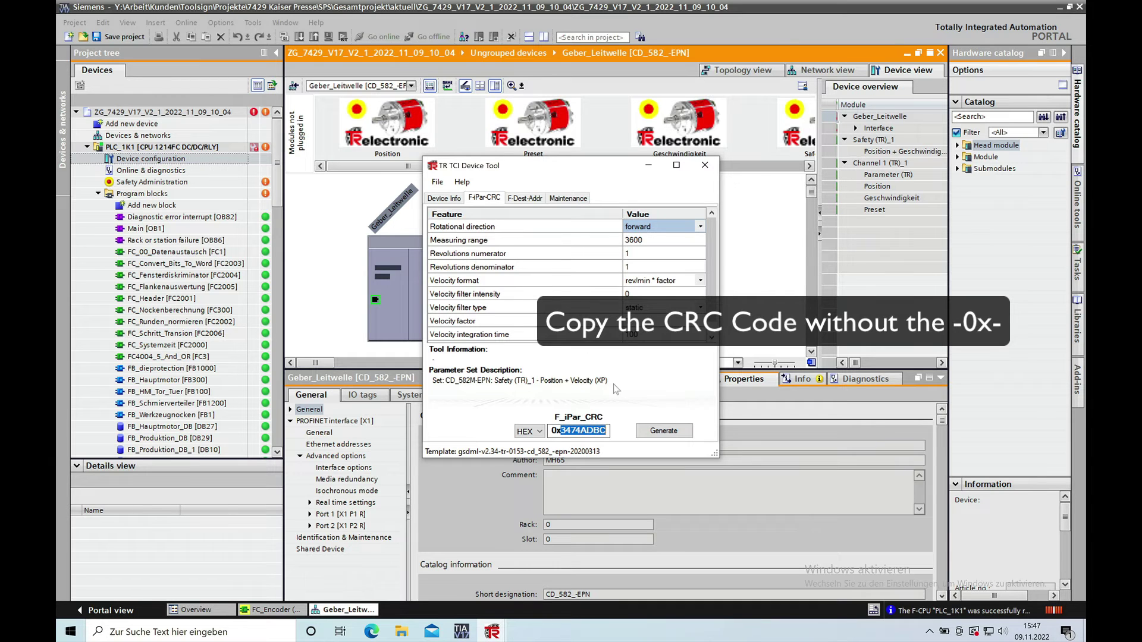
left_click(510, 504)
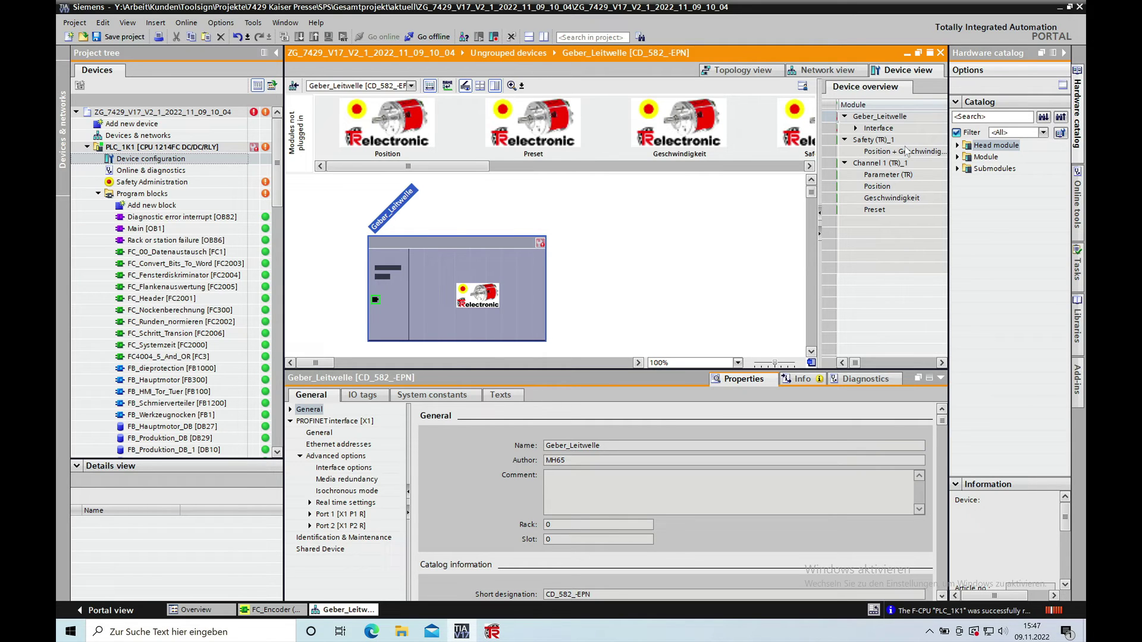
- Paste 3474ADBC into the Position + Geschwindigkeit module's PROFIsafe F_iPar_CRC field
left_click_drag(906, 151, 894, 156)
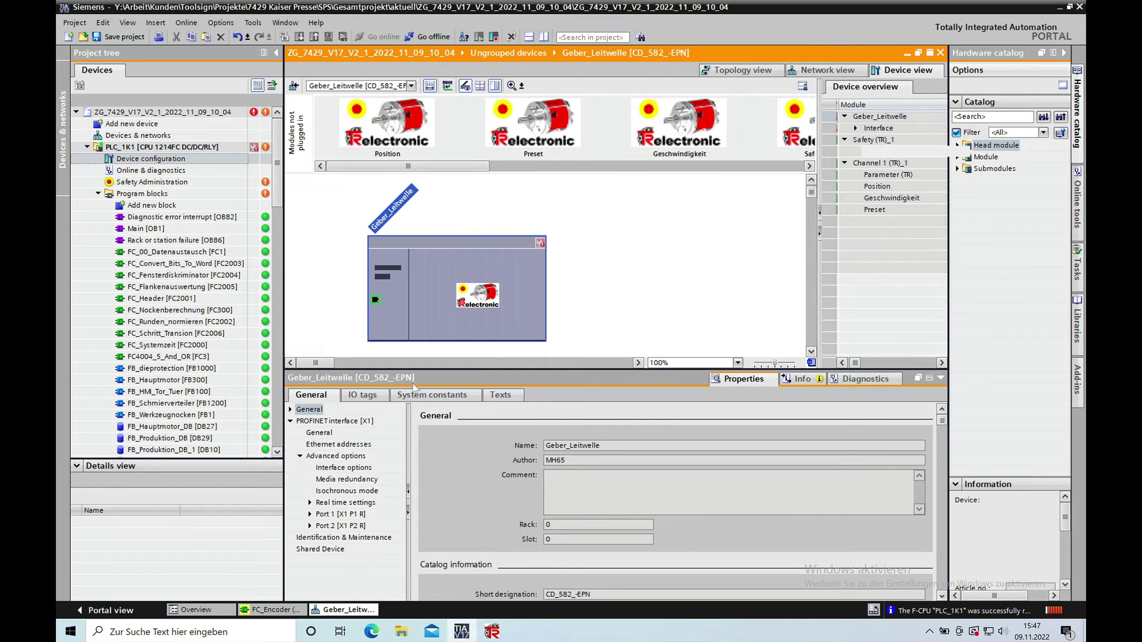
left_click(894, 151)
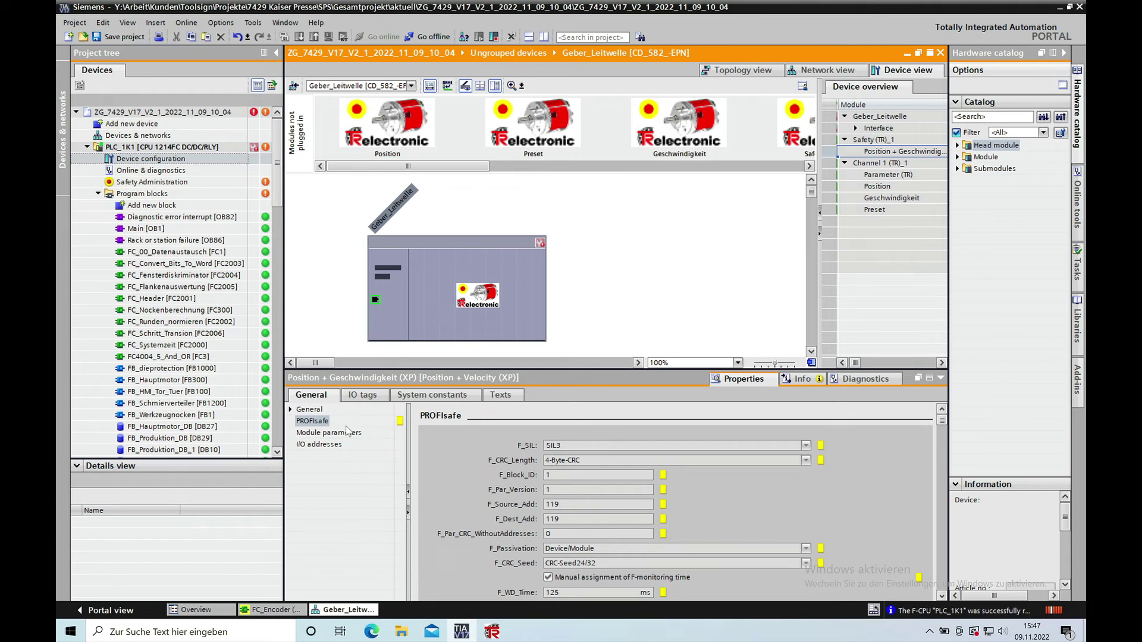
left_click(314, 421)
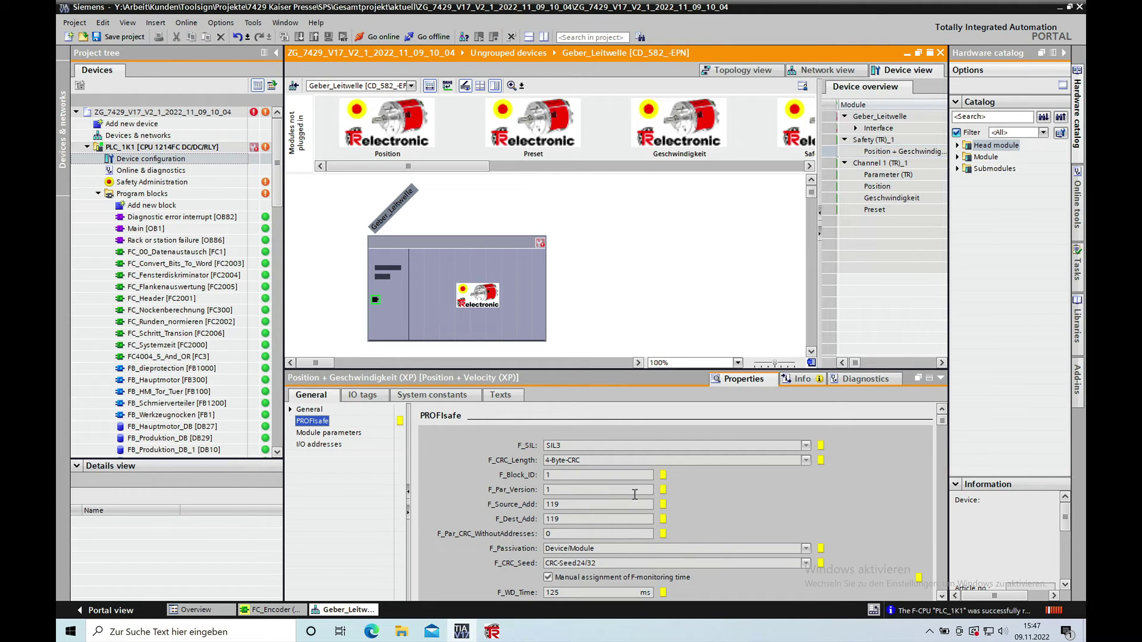
left_click(942, 595)
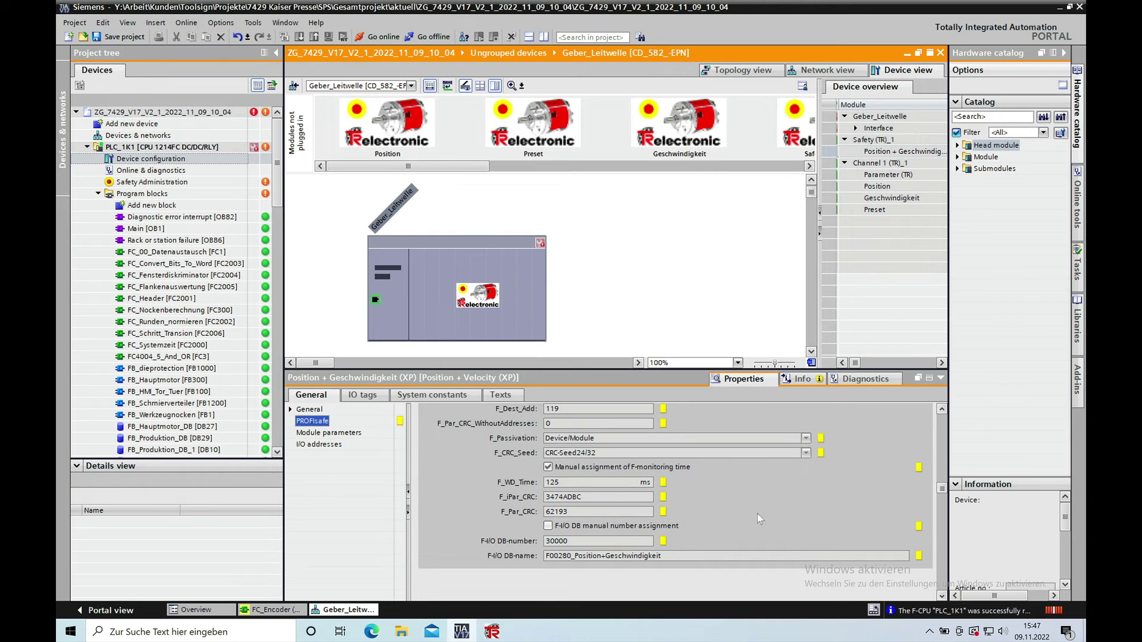
left_click(604, 498)
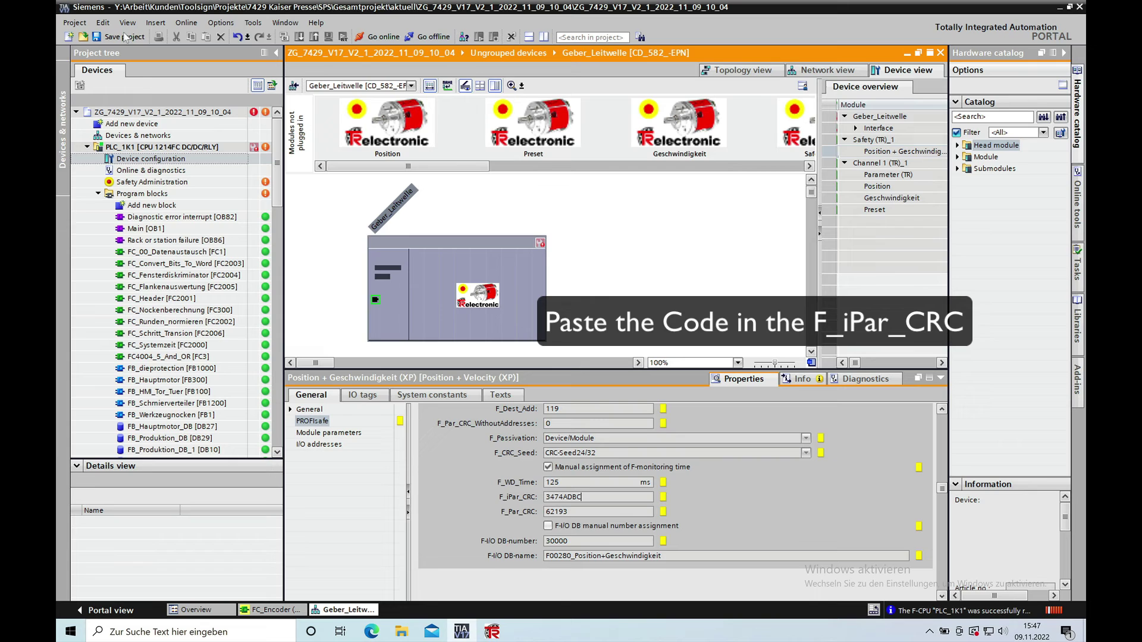
left_click(151, 146)
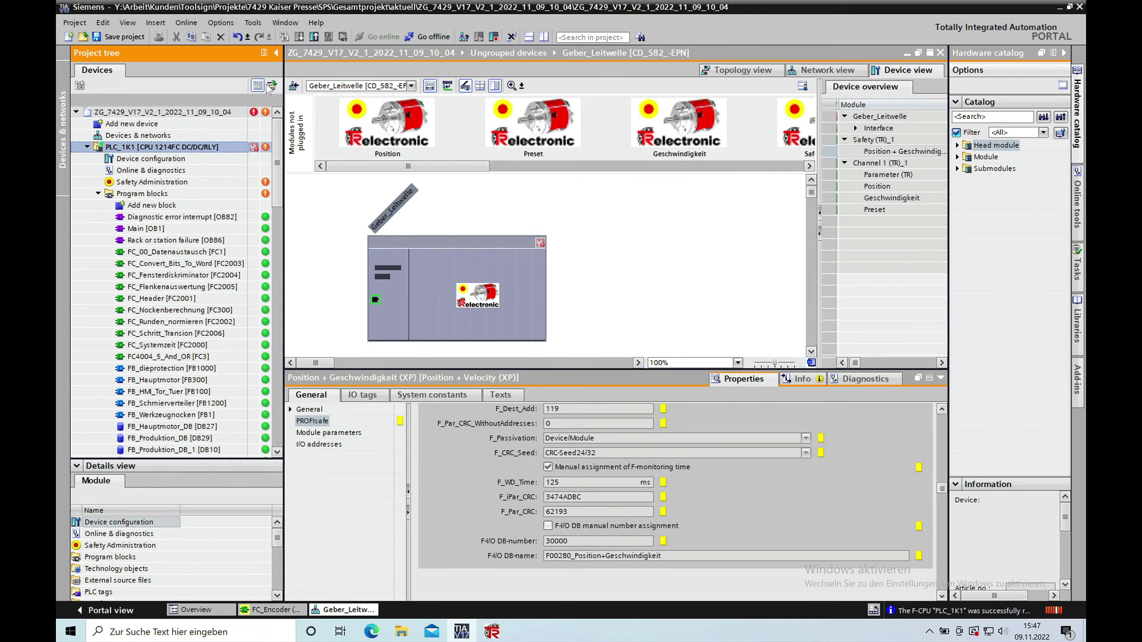
left_click(642, 226)
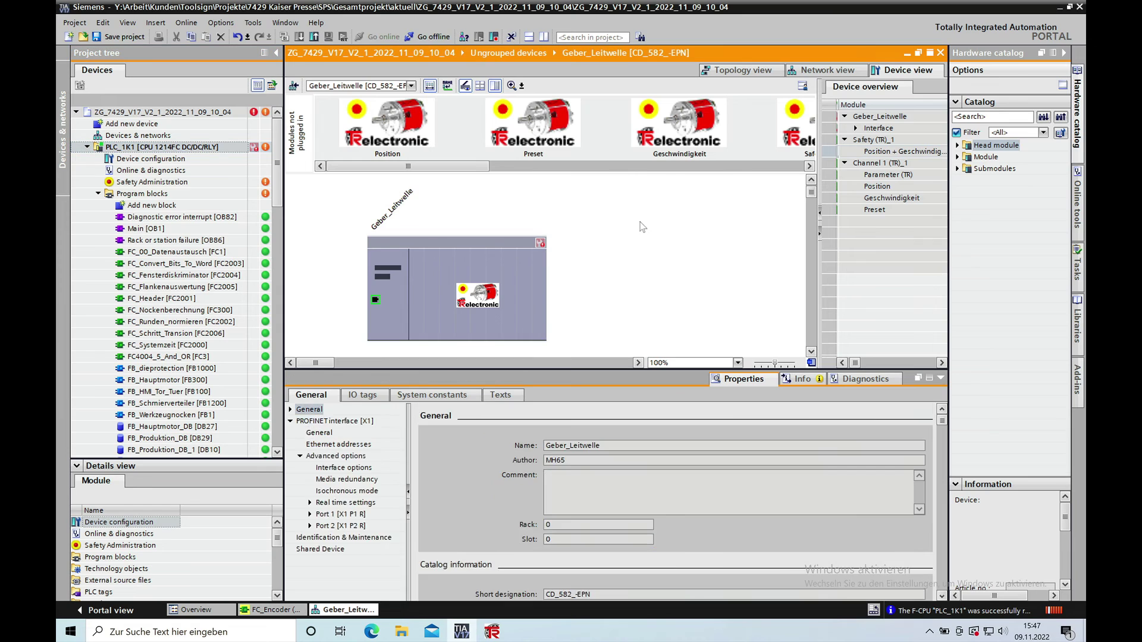
left_click(187, 146)
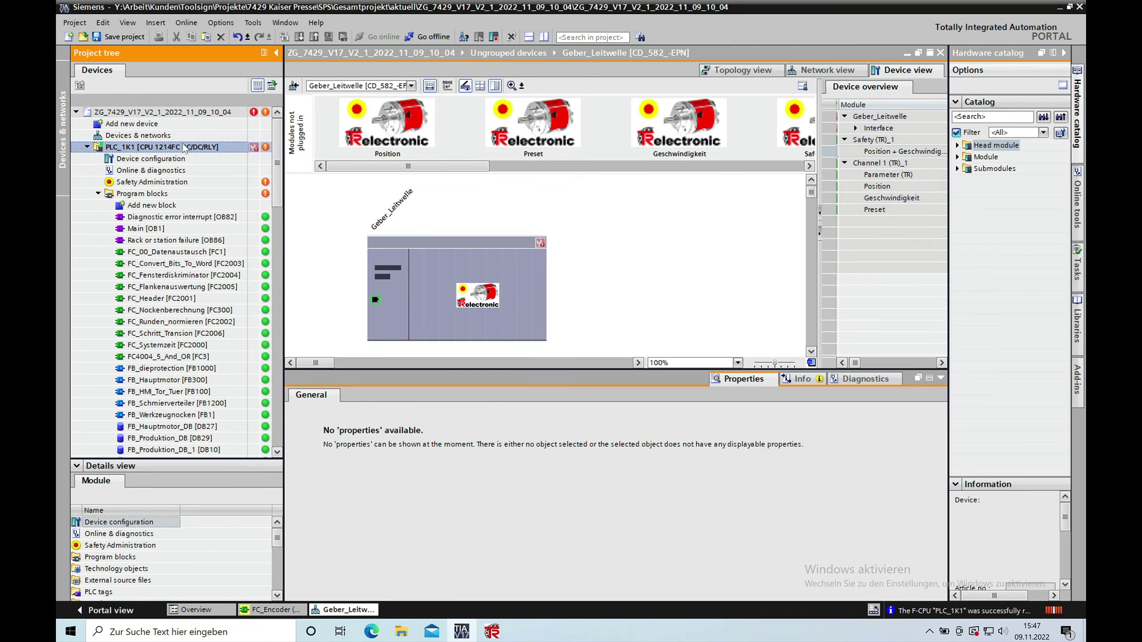